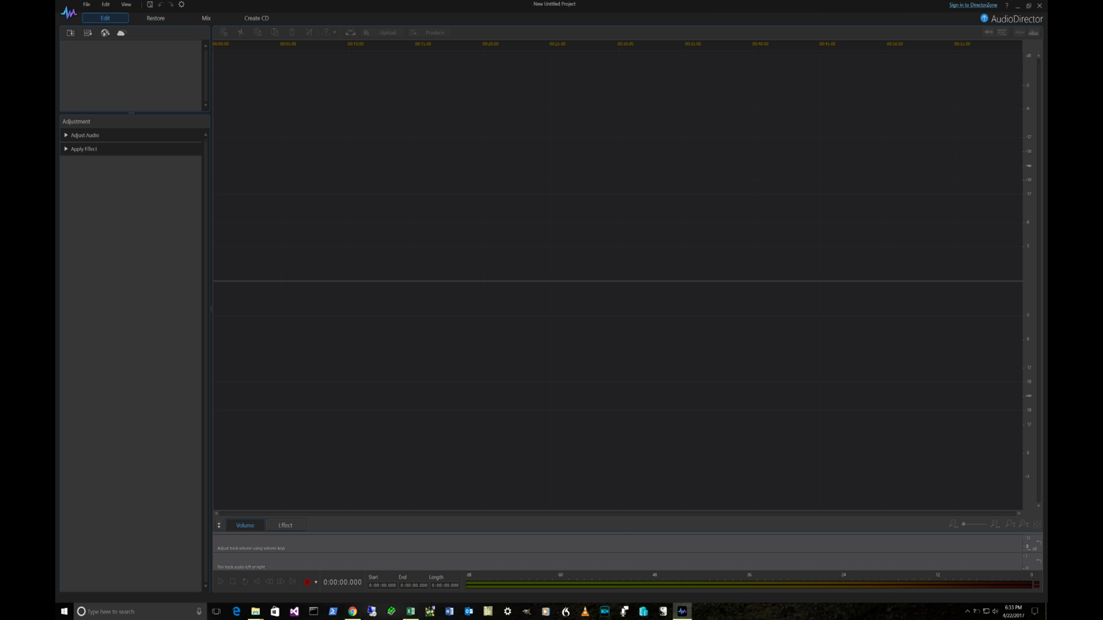
Step: Import Subscribe.m4a from the file window and play the first few seconds of the recording
drag(748, 264, 427, 240)
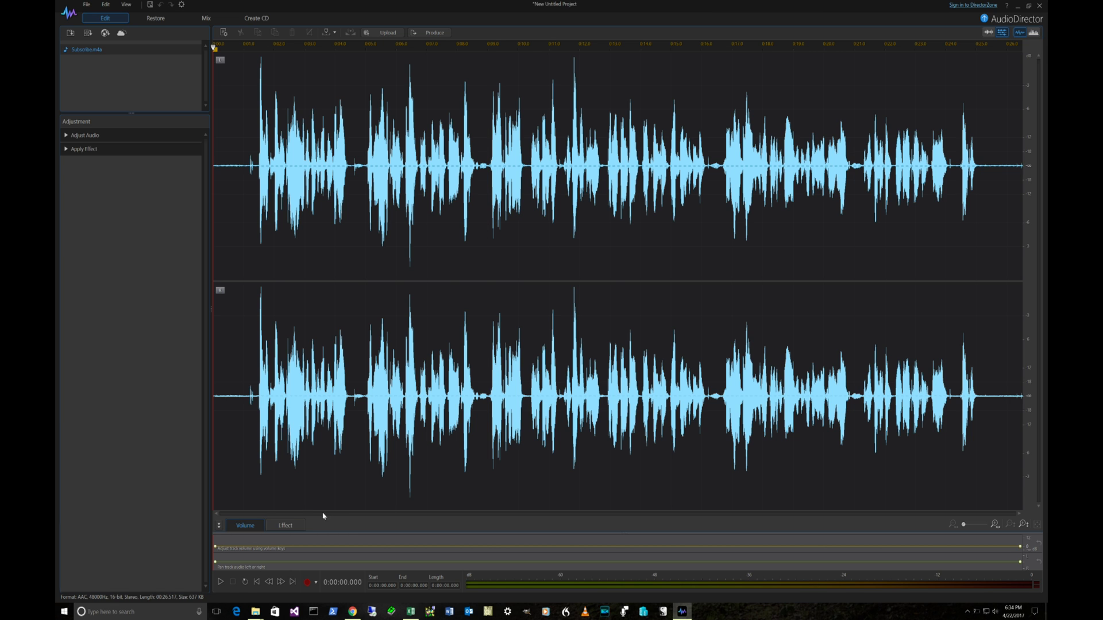
key(space)
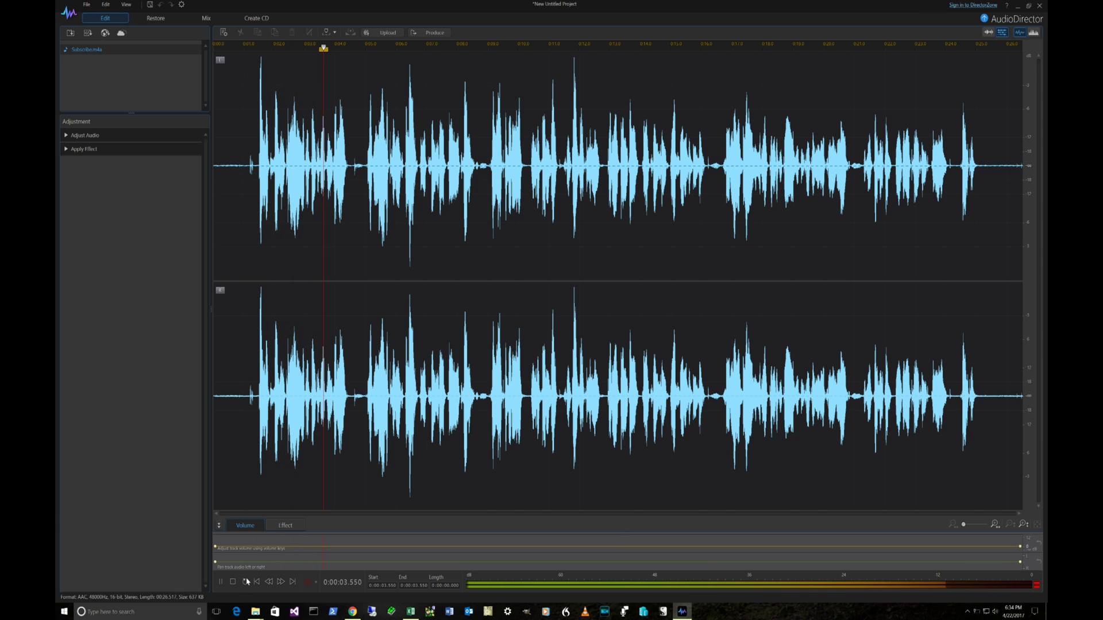
key(space)
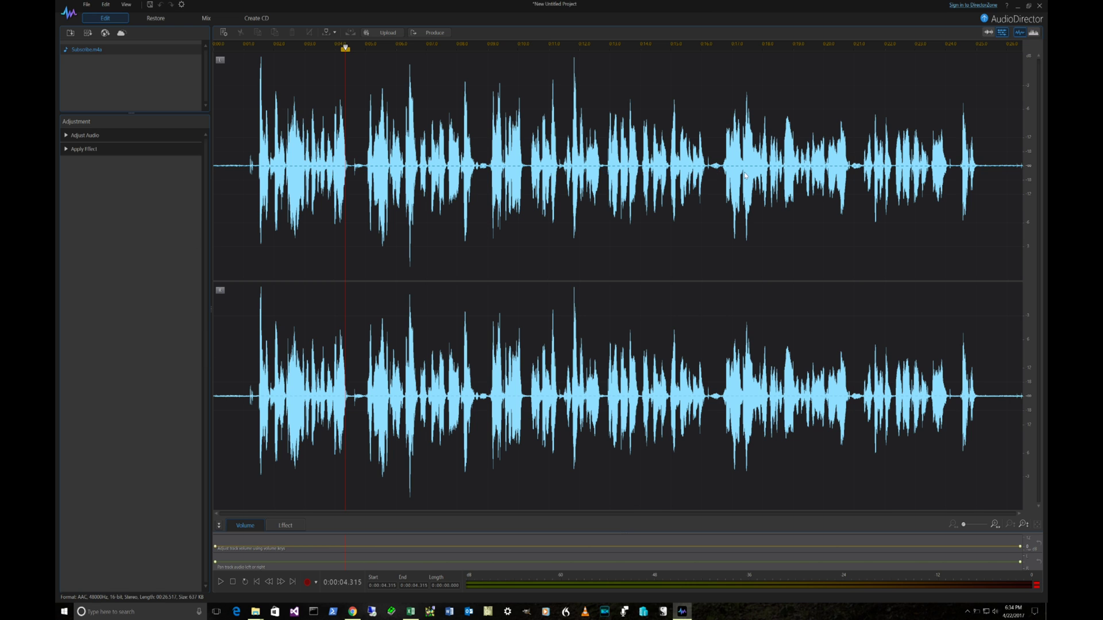
Step: Open the Noise Gate effect with the Default preset and place the playhead near the start of the clip
click(68, 152)
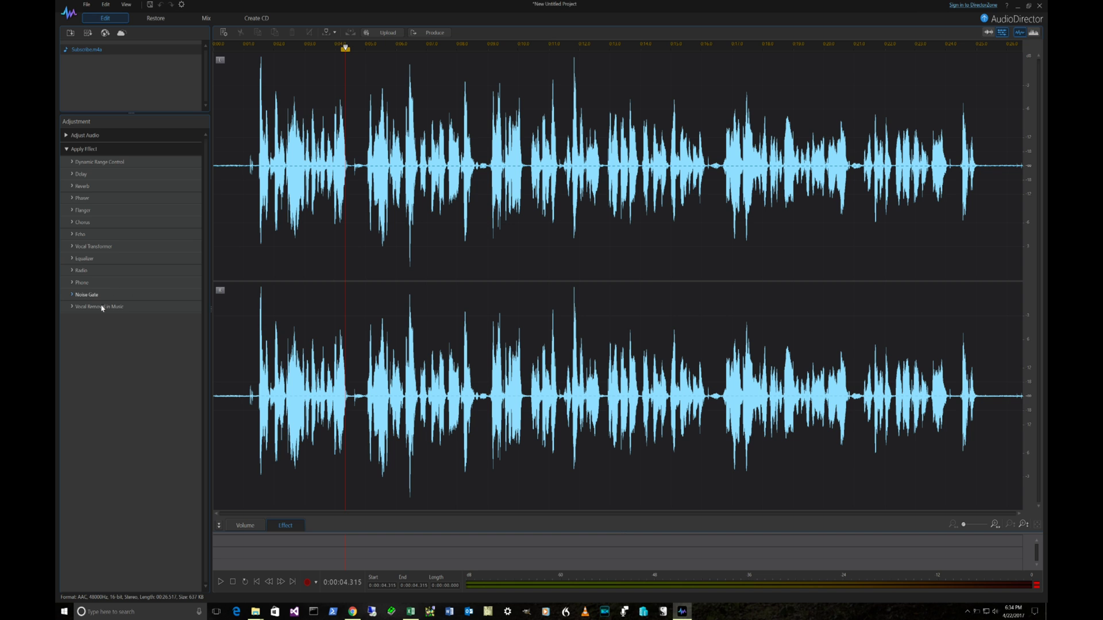
click(72, 295)
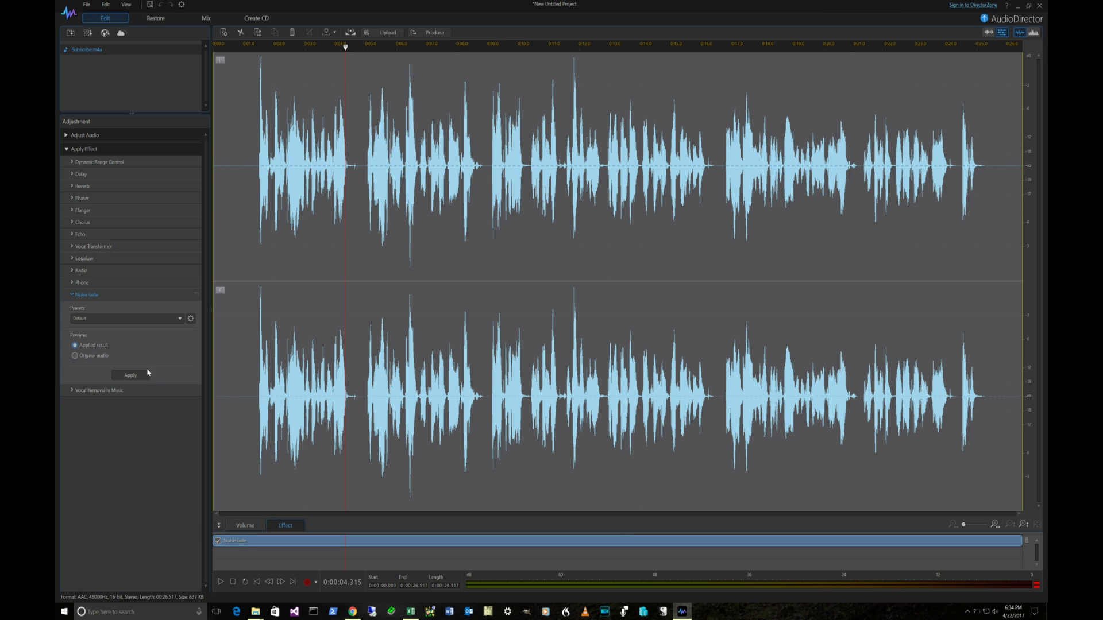
click(220, 480)
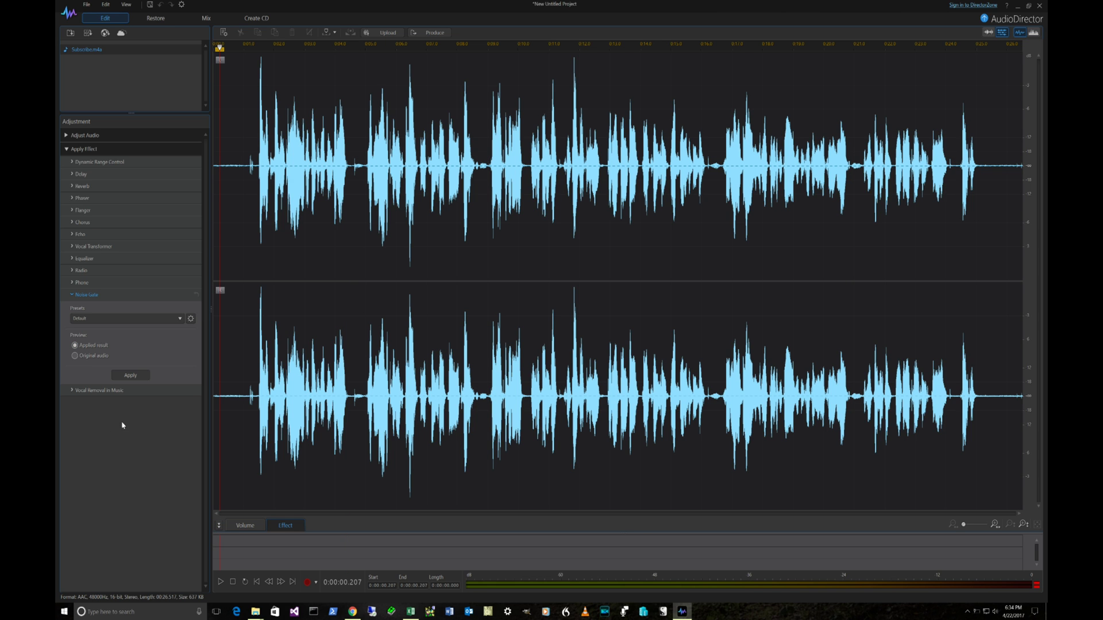
Step: Play the clip and compare the original audio with the Noise Gate's applied result
click(74, 356)
click(220, 581)
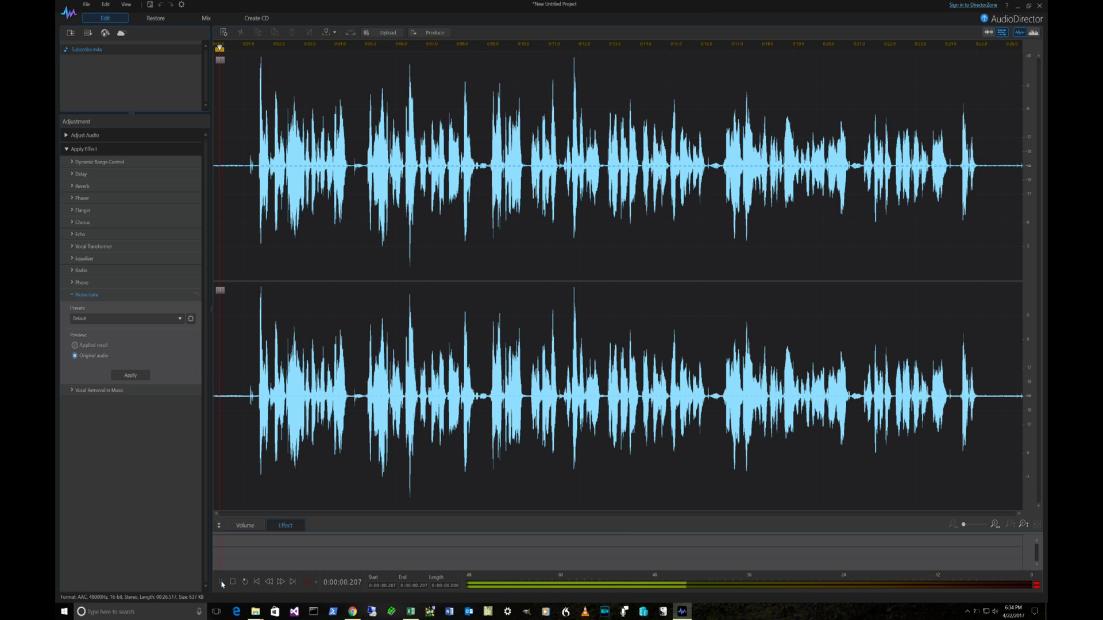
click(75, 345)
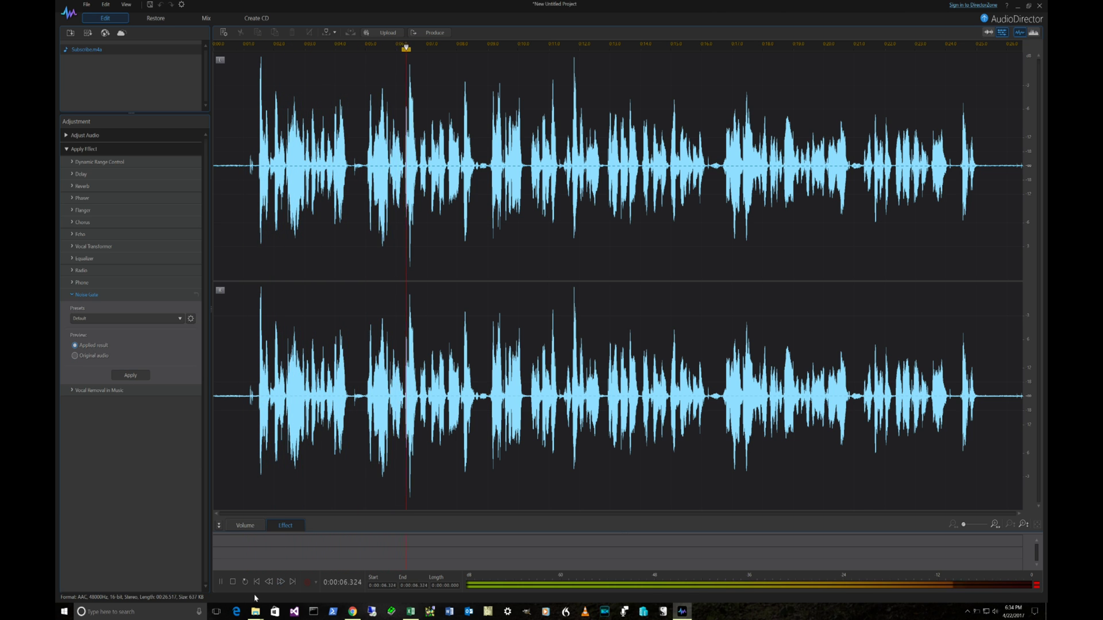
click(232, 582)
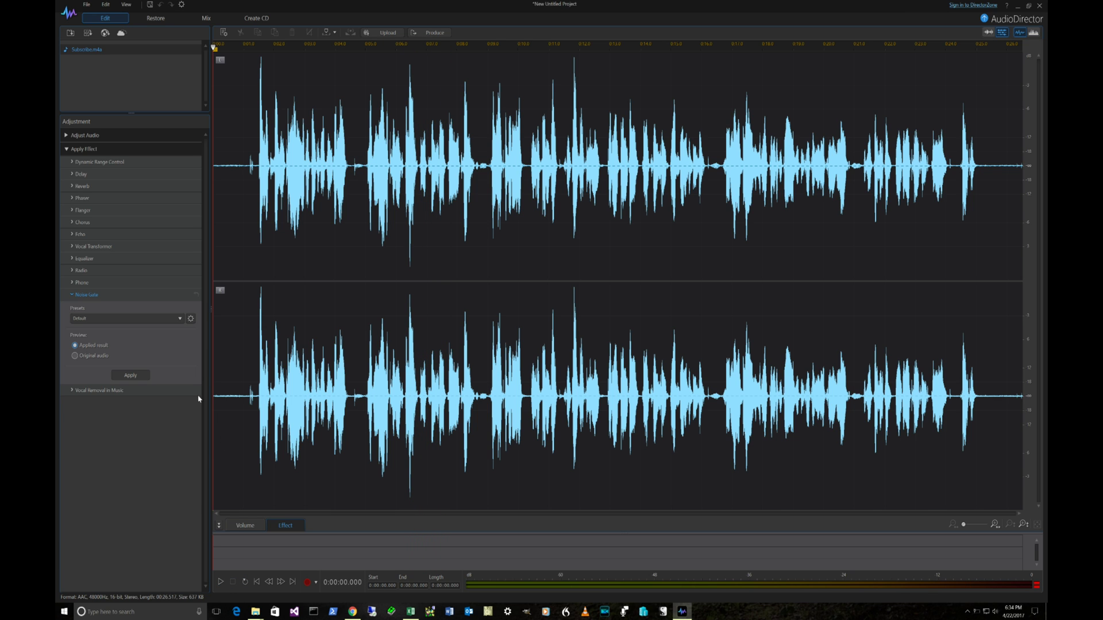
Step: Try to apply the Noise Gate effect without selecting any part of the clip
click(75, 356)
click(136, 376)
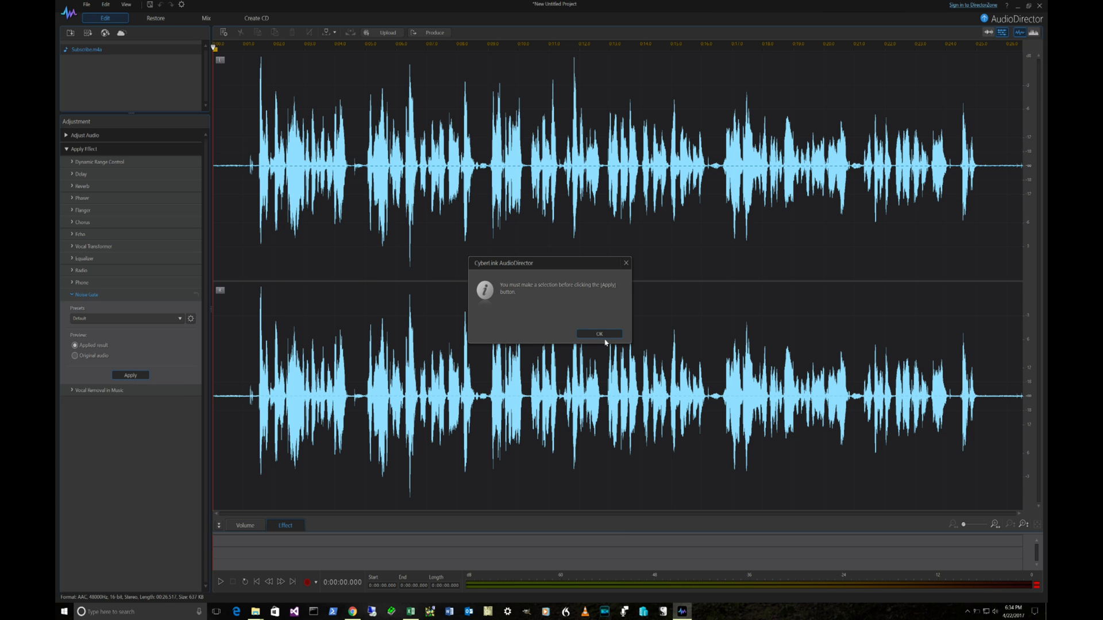
click(578, 333)
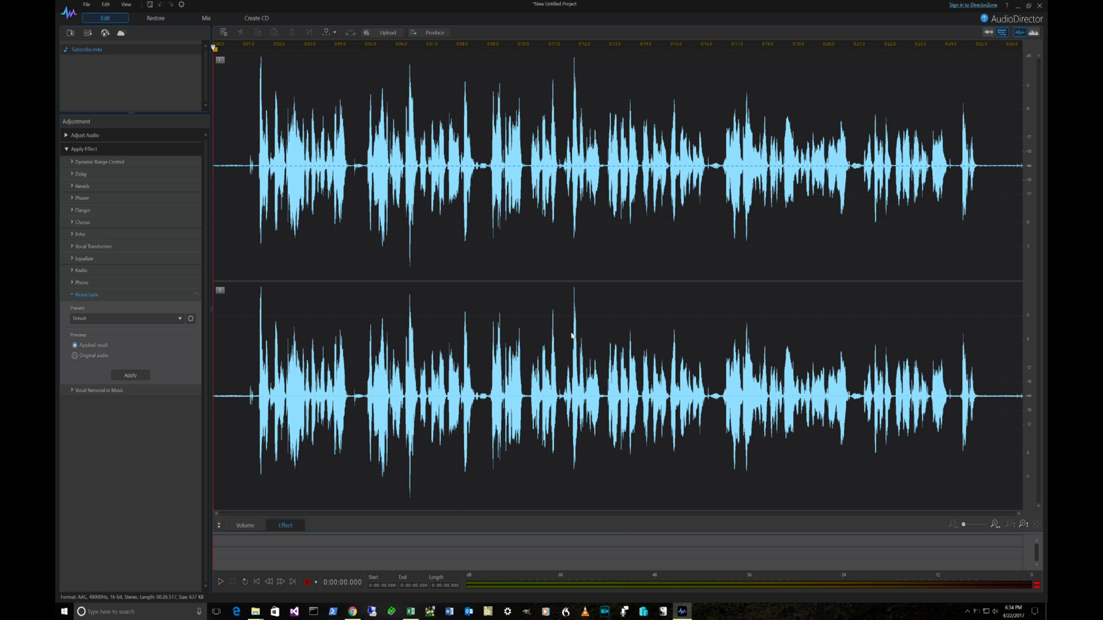
click(295, 263)
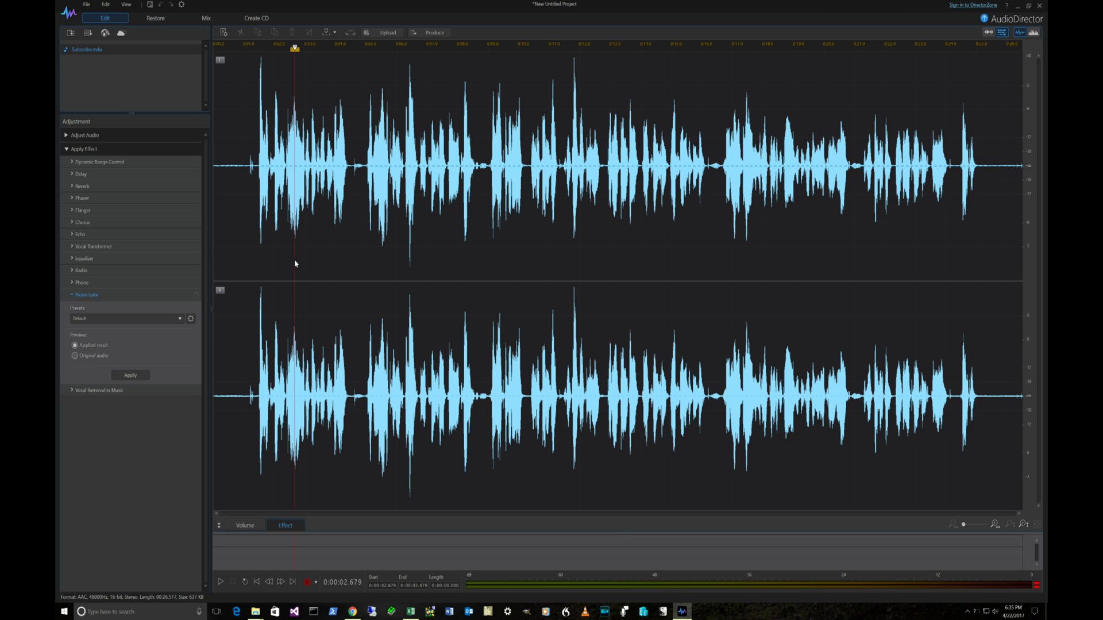
click(220, 247)
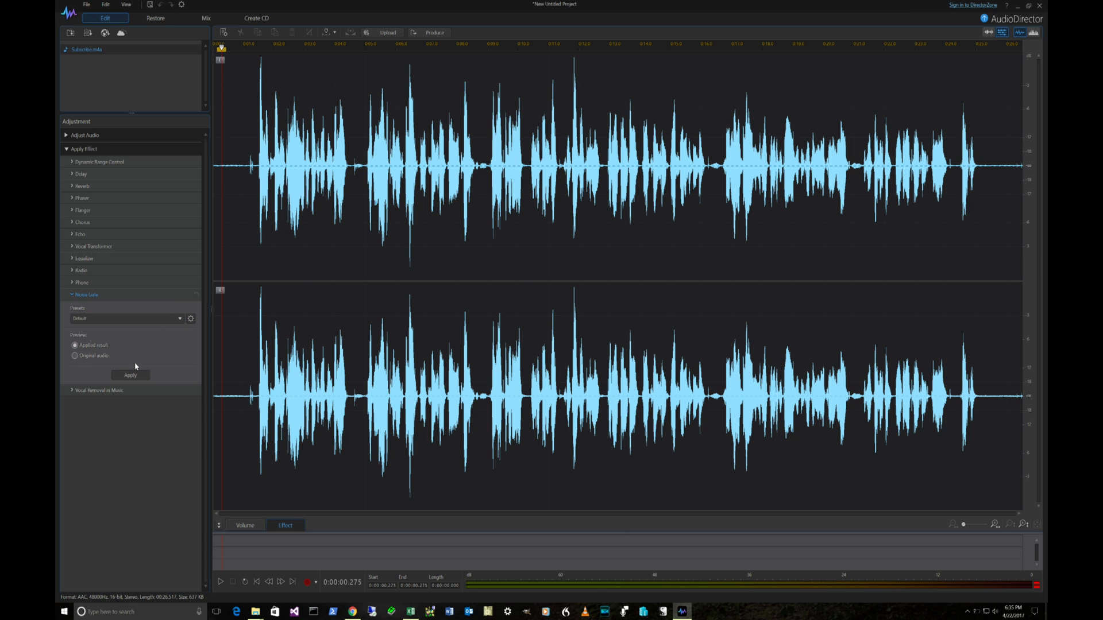
click(1002, 33)
click(126, 377)
click(591, 335)
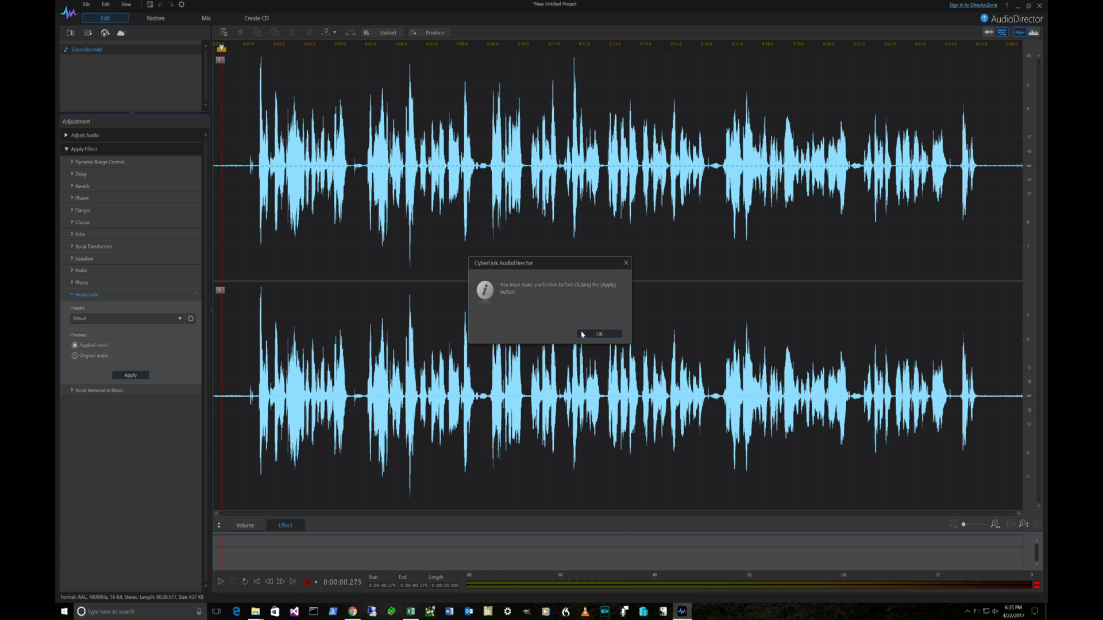
Step: Apply the Noise Gate effect with the Default preset to the entire clip and play back the result
right_click(244, 167)
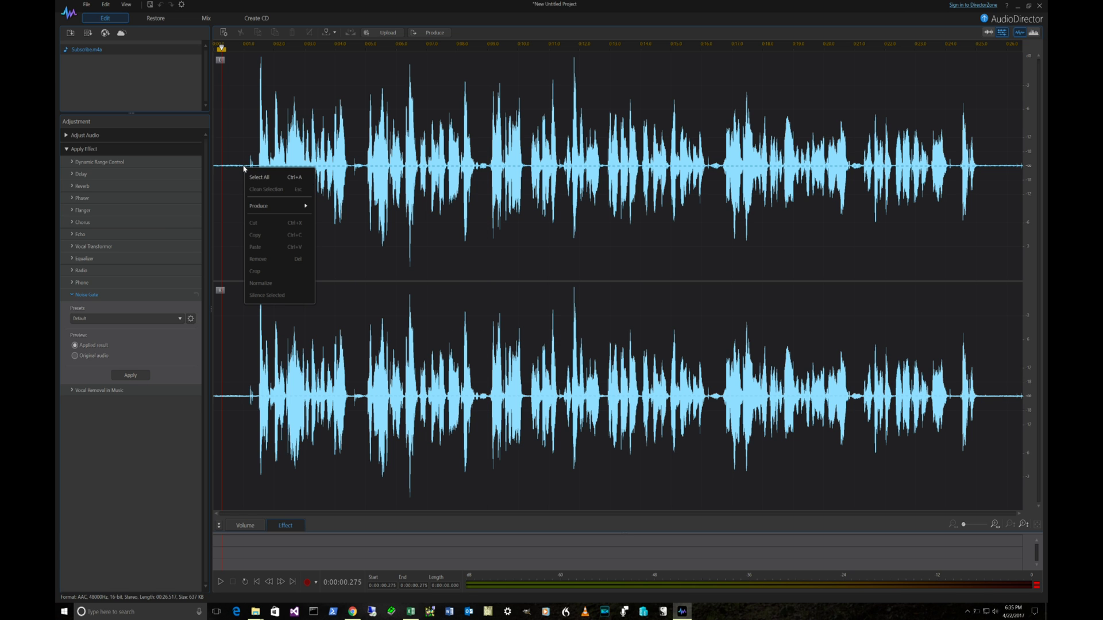
click(250, 178)
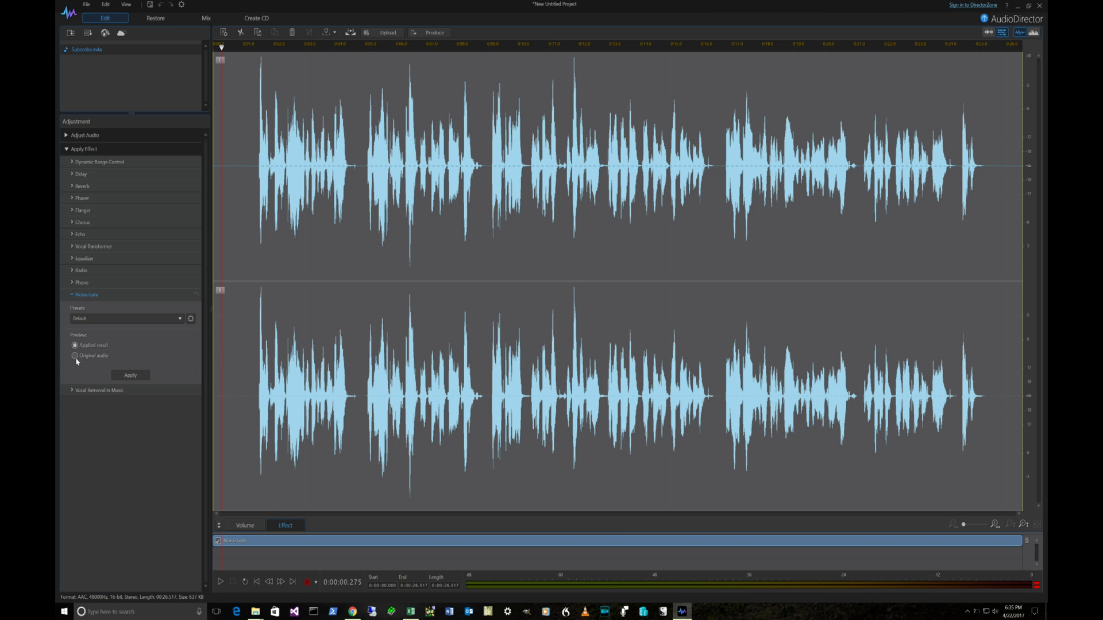
click(129, 377)
click(221, 581)
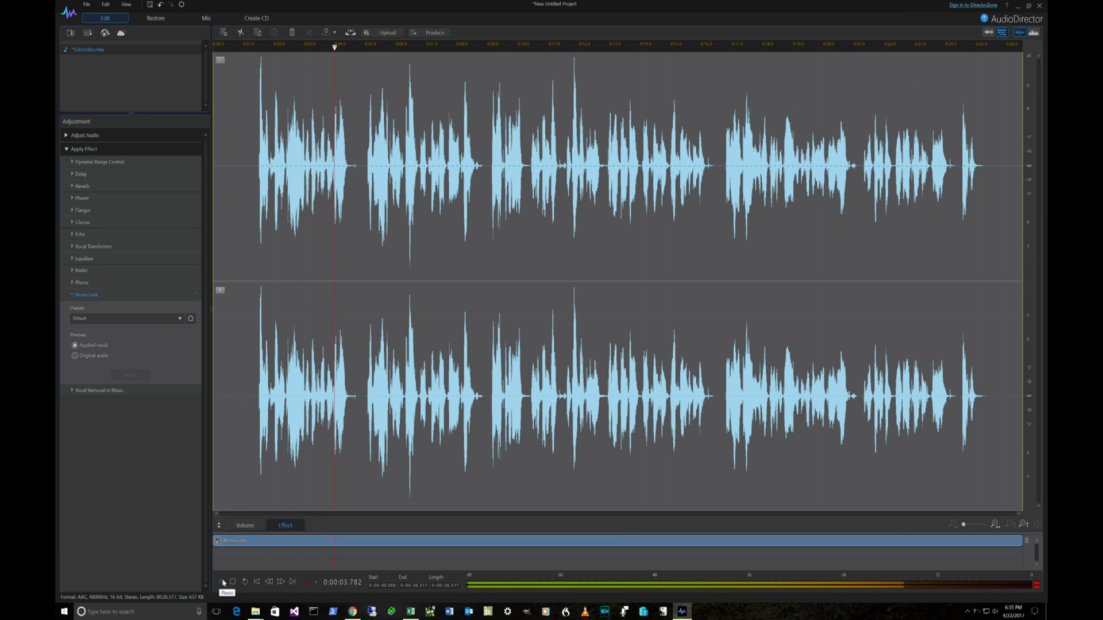
click(223, 581)
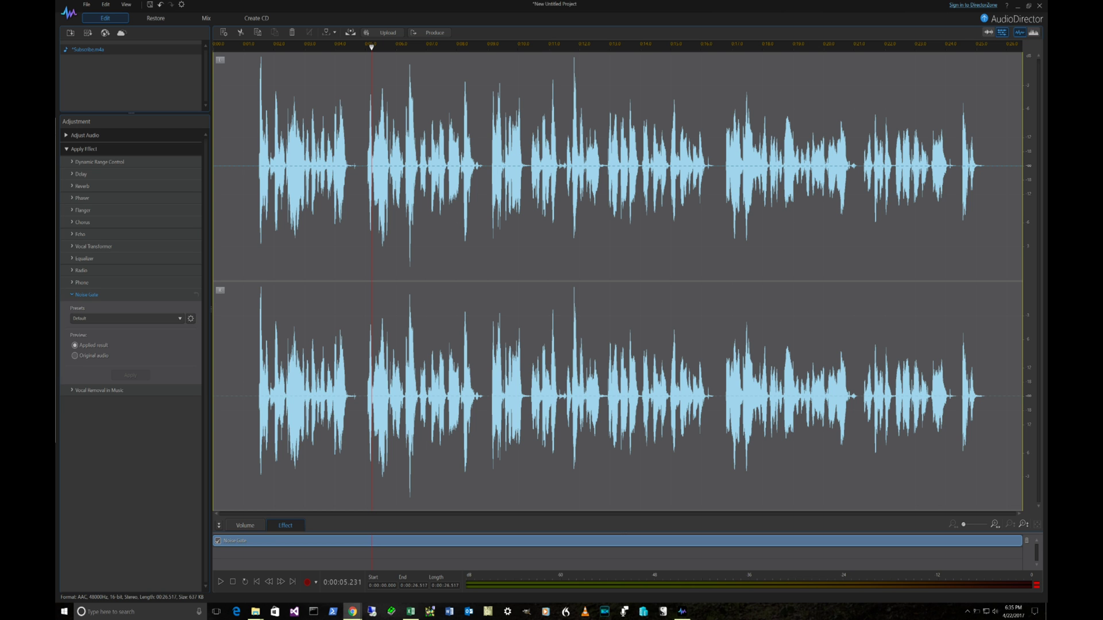
Step: Switch to Chrome and read the article "EQ: Warm a Voice and Improve Clarity" for the voice frequency ranges and EQ filter settings
key(alt+Tab)
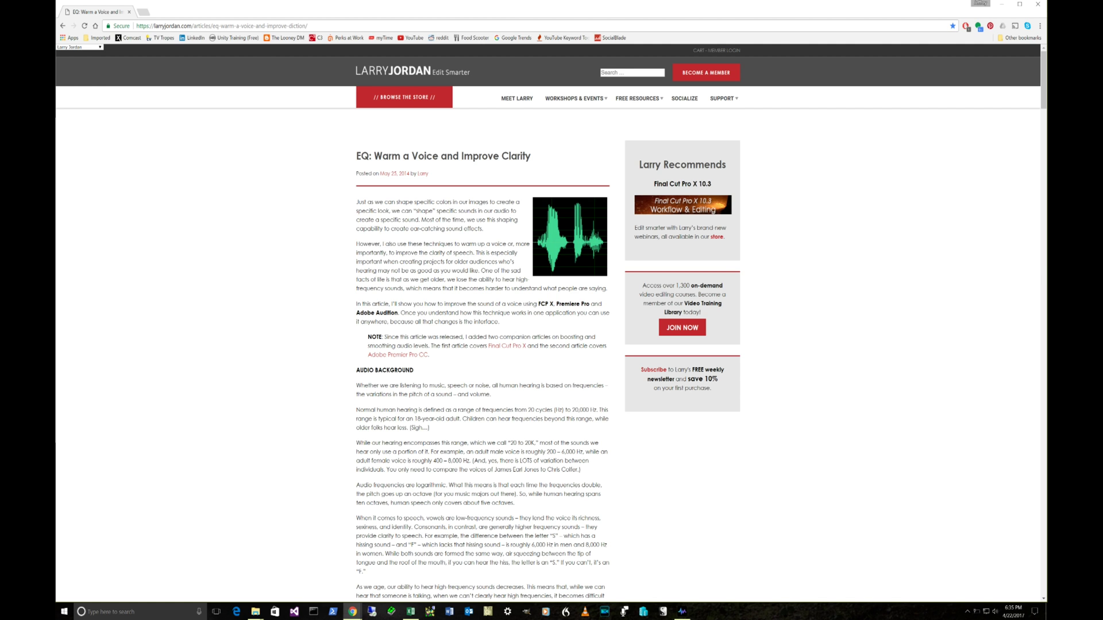
key(super+Up)
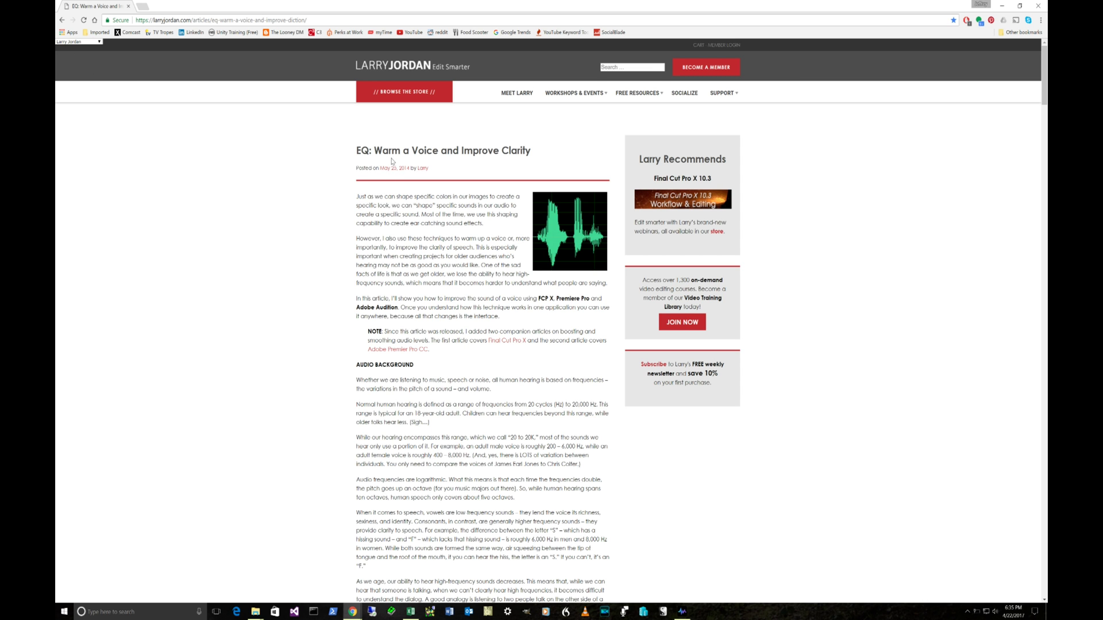
scroll(422, 165, down, 2)
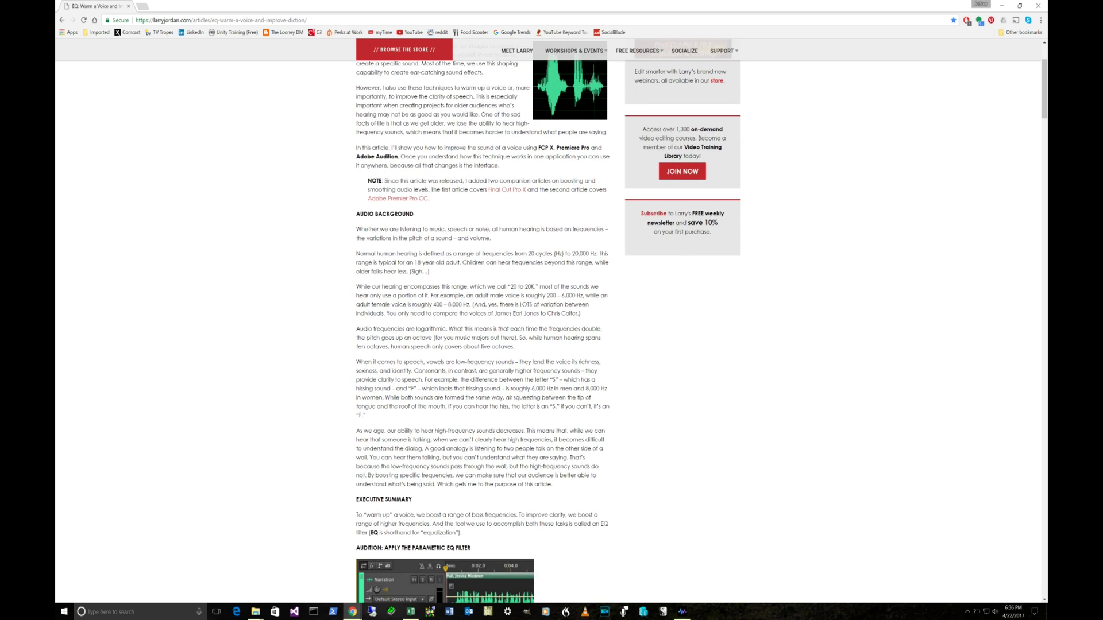
scroll(423, 164, up, 1)
scroll(482, 322, down, 7)
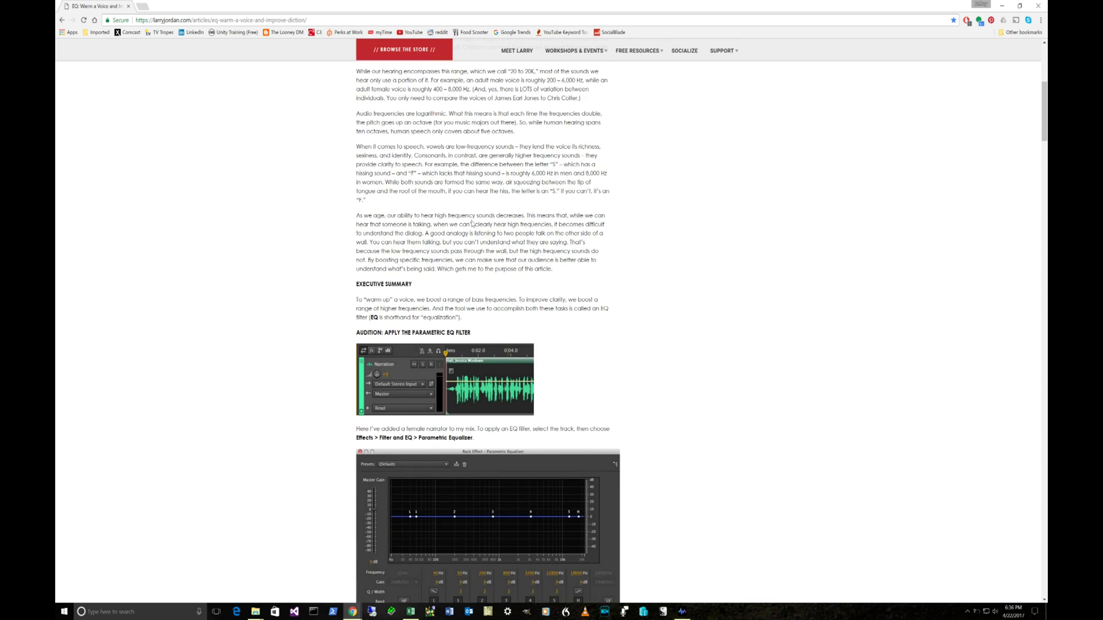
scroll(483, 331, up, 5)
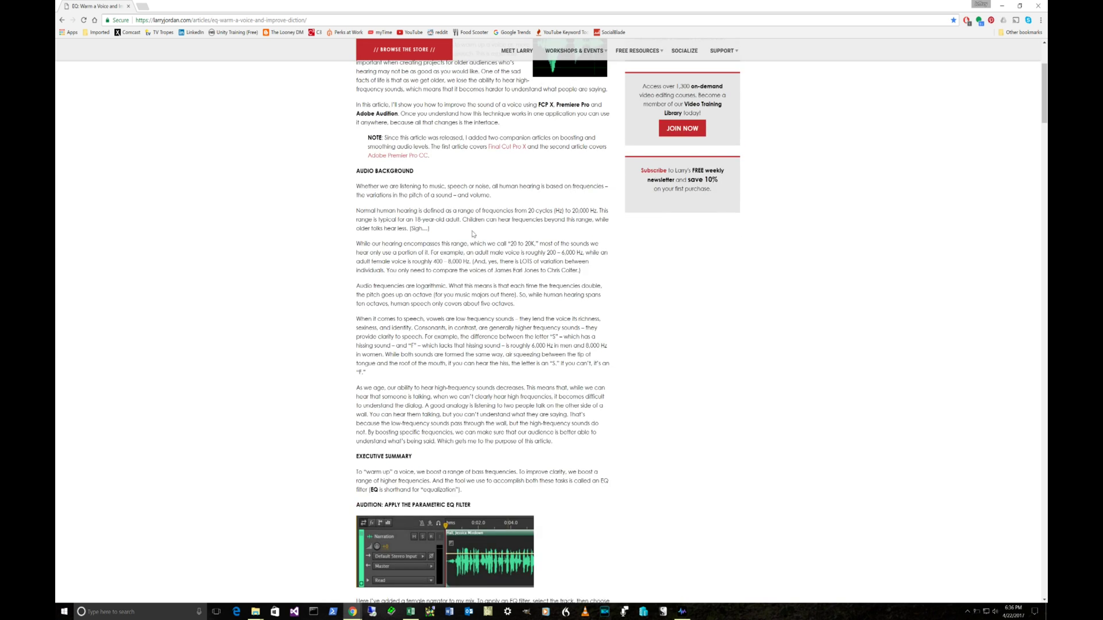
scroll(482, 331, down, 2)
scroll(480, 260, down, 8)
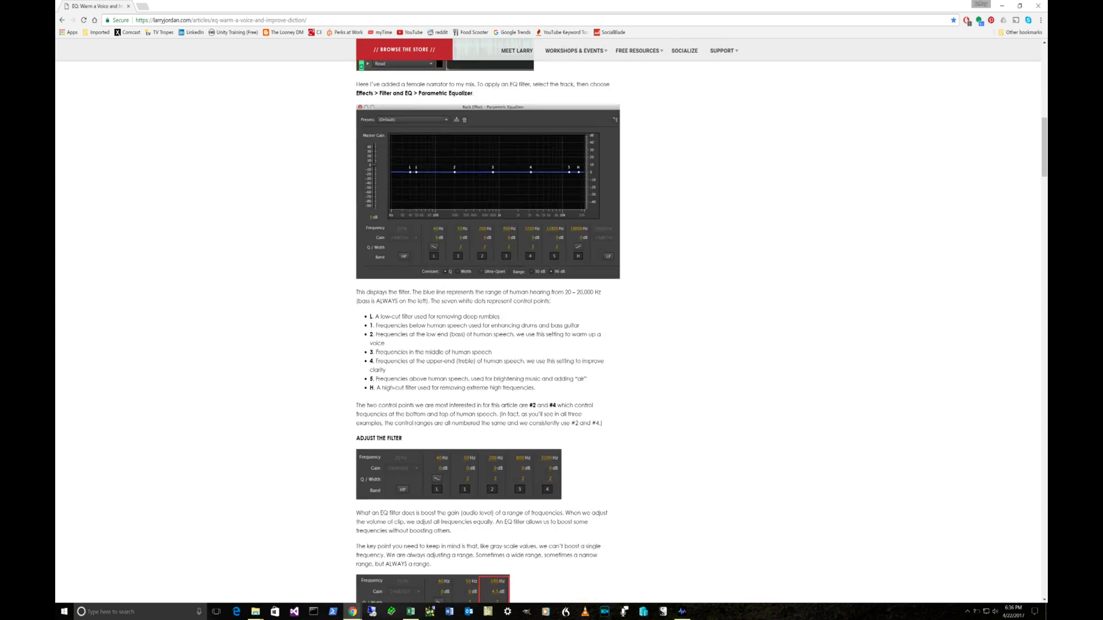
scroll(479, 260, down, 4)
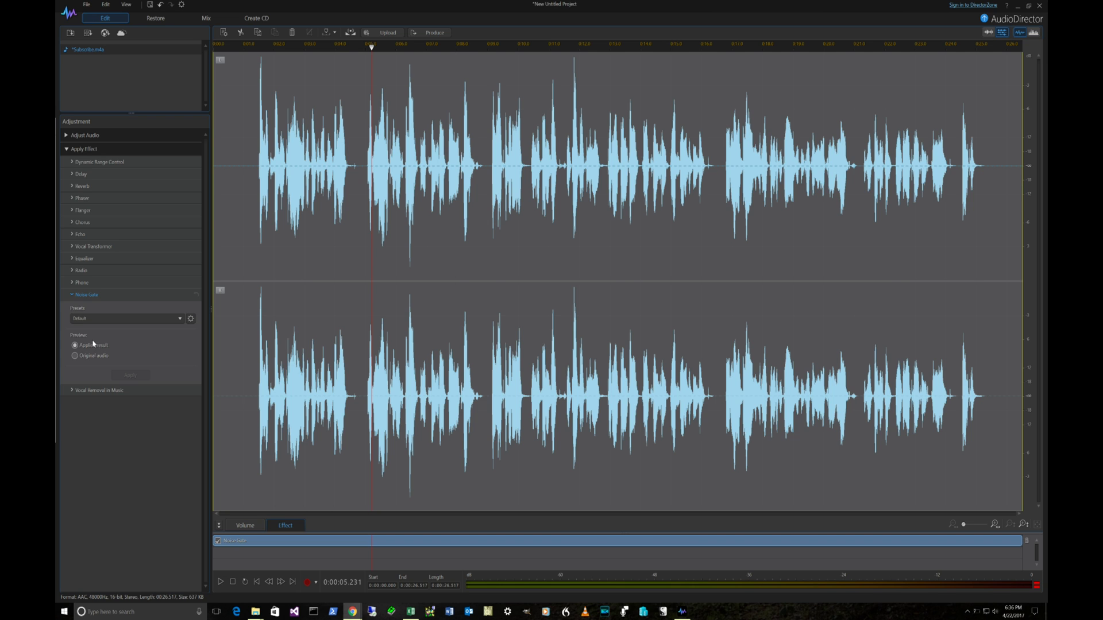
Step: Back in AudioDirector, open the Equalizer effect's advanced settings and set the 250 Hz band to 3
click(72, 260)
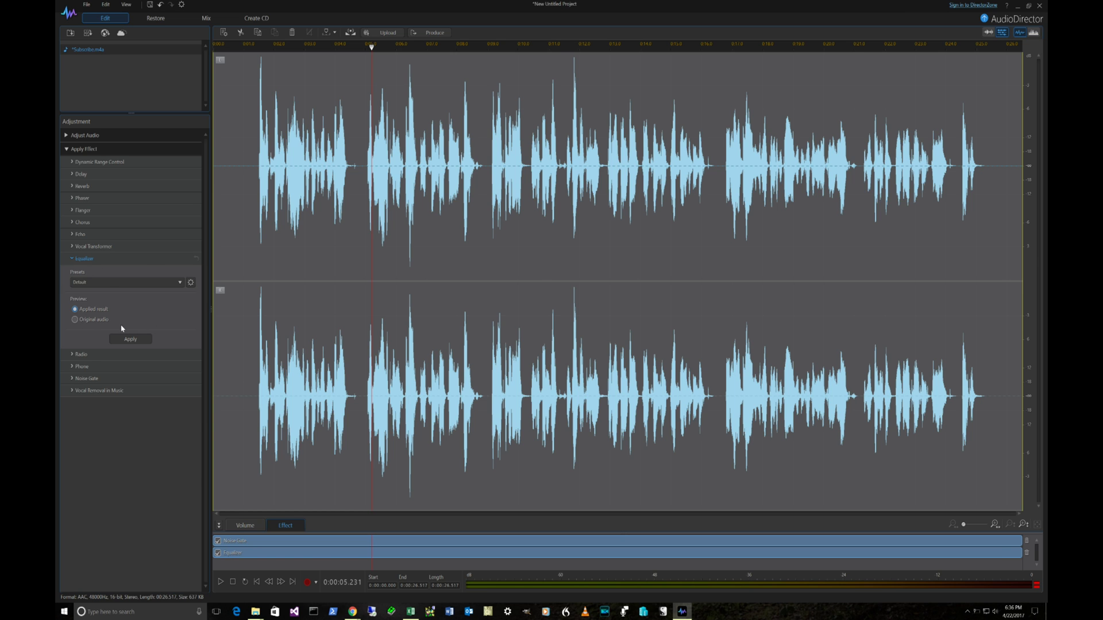
click(190, 284)
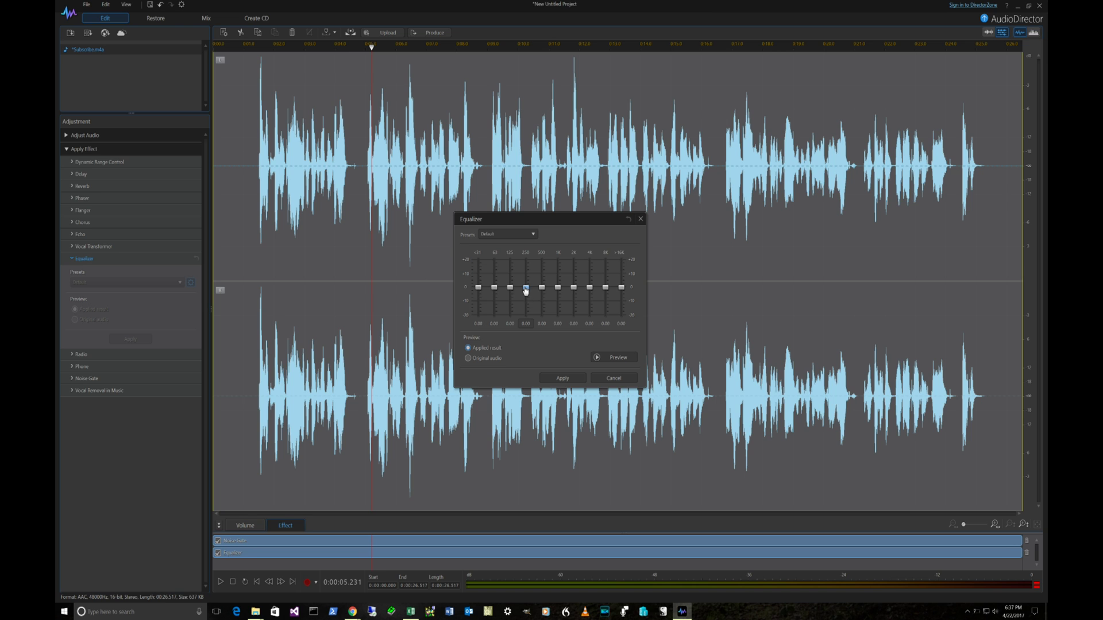
click(526, 325)
key(BackSpace)
key(Return)
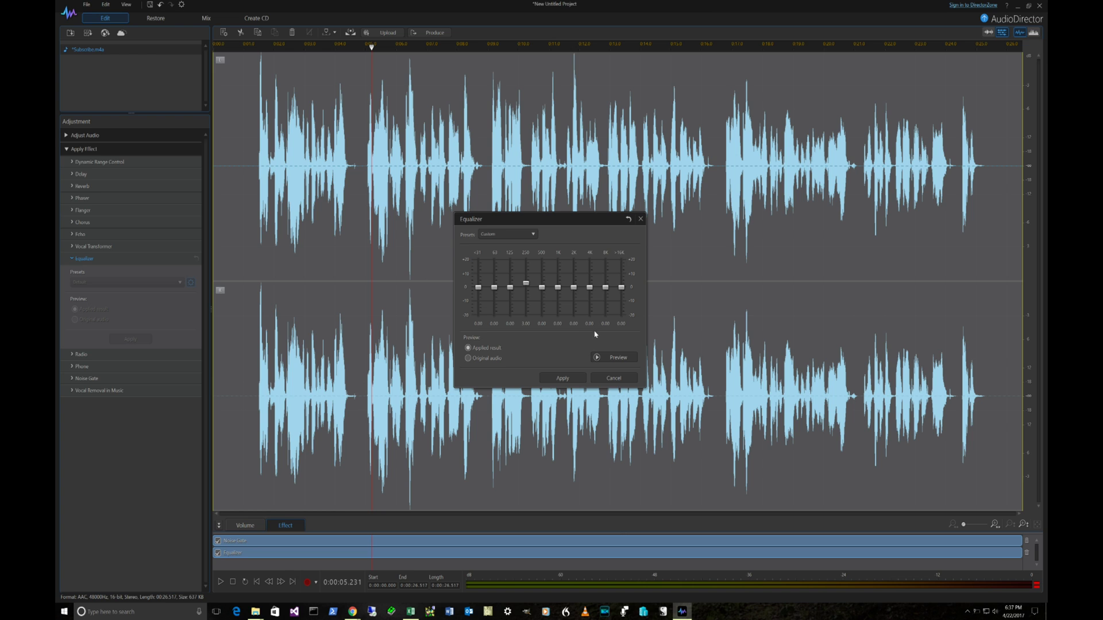
Step: Set the Equalizer's 4K band to 4
click(589, 323)
key(BackSpace)
text(4)
key(Return)
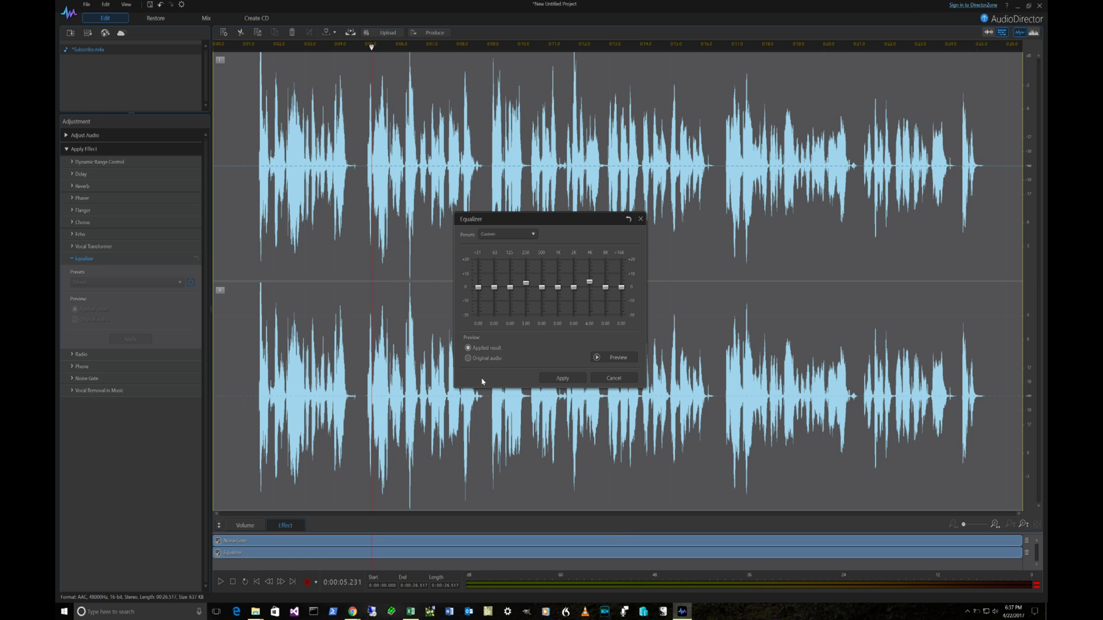
Step: Preview the clip in the Equalizer, comparing the original audio with the applied result, and replay the applied result from the start
click(613, 359)
click(468, 358)
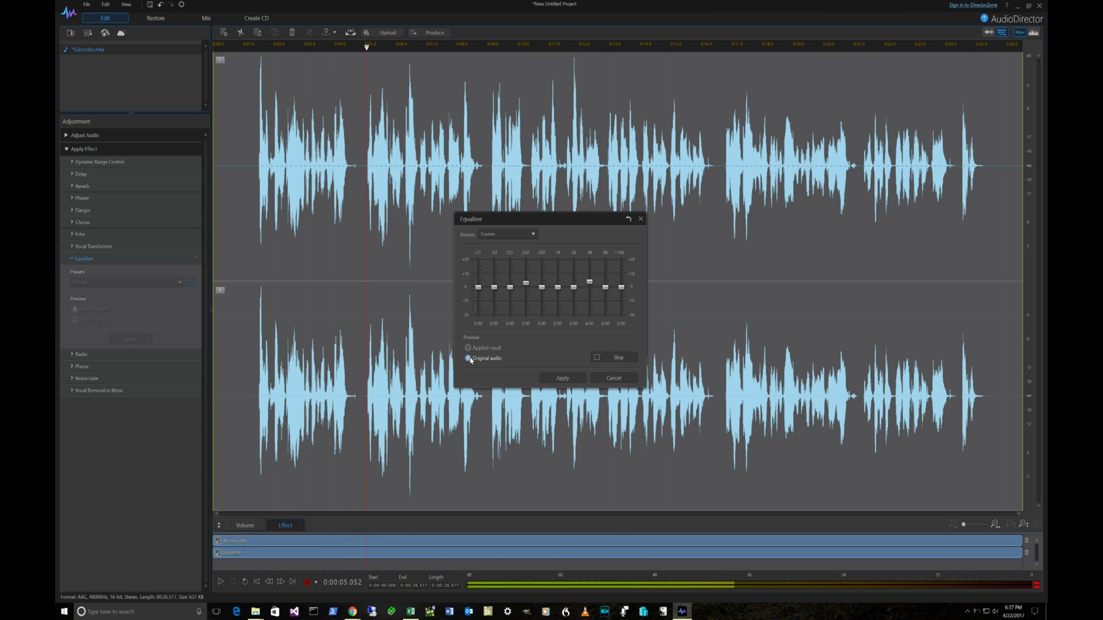
click(468, 348)
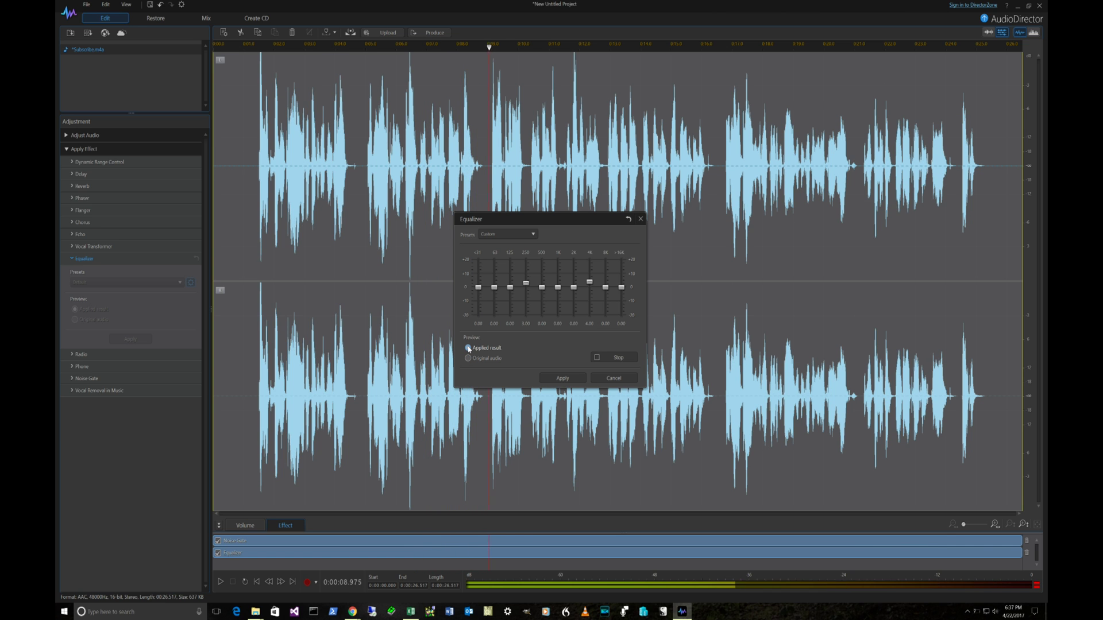
click(468, 358)
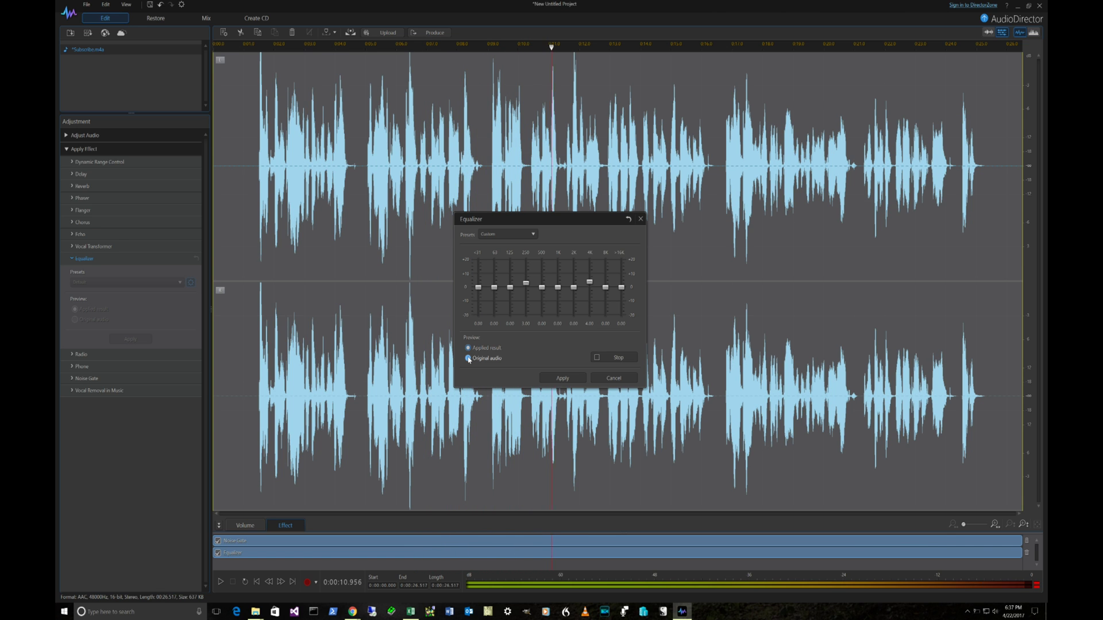
click(468, 348)
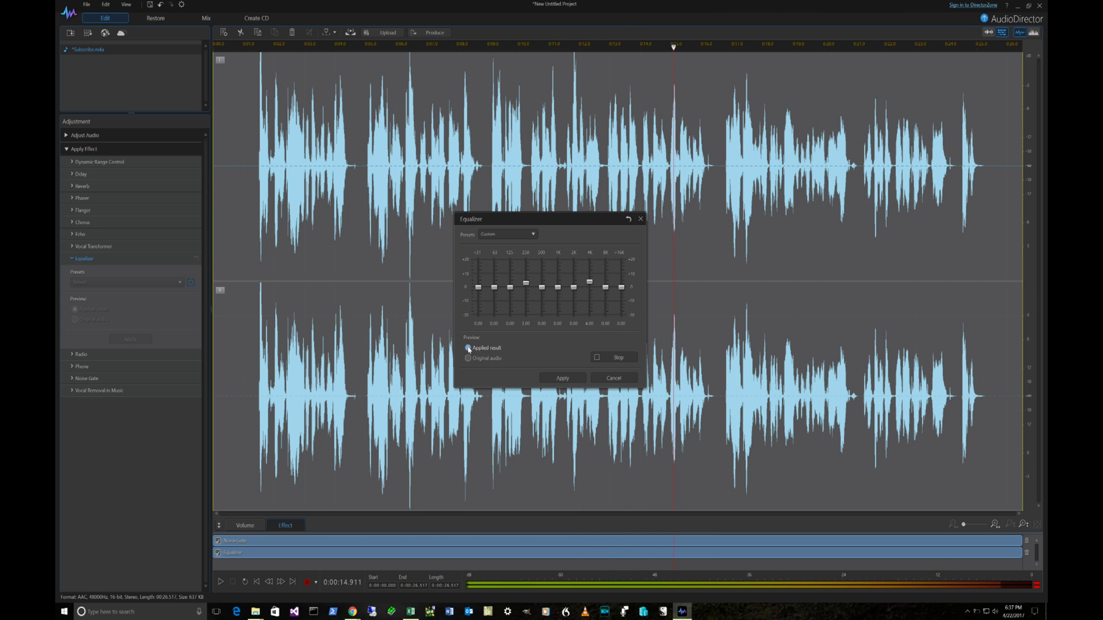
click(613, 357)
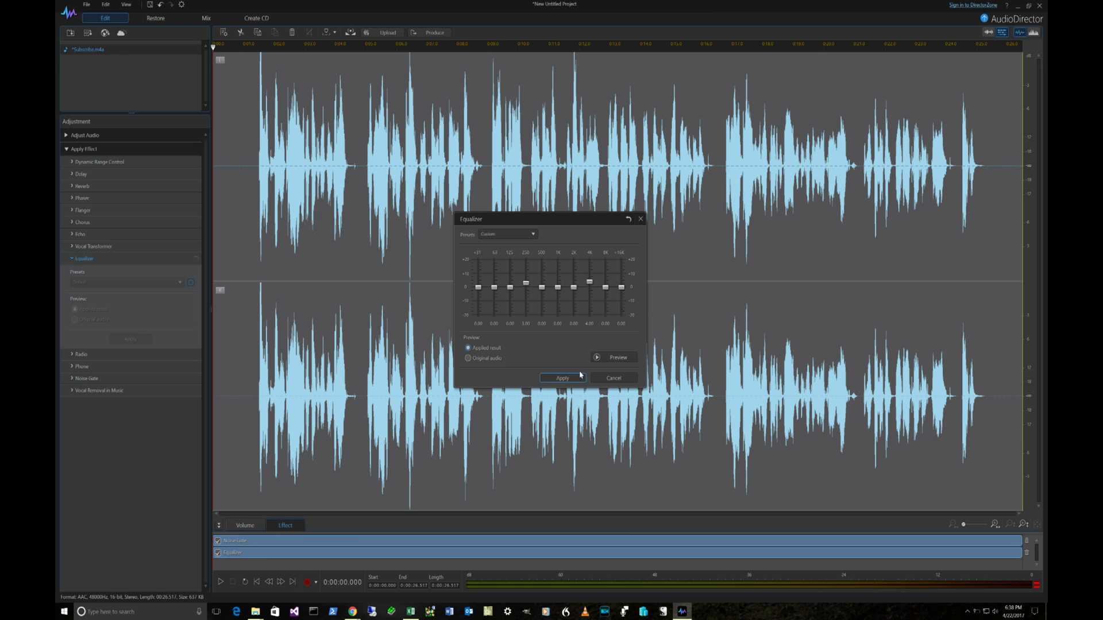
click(612, 359)
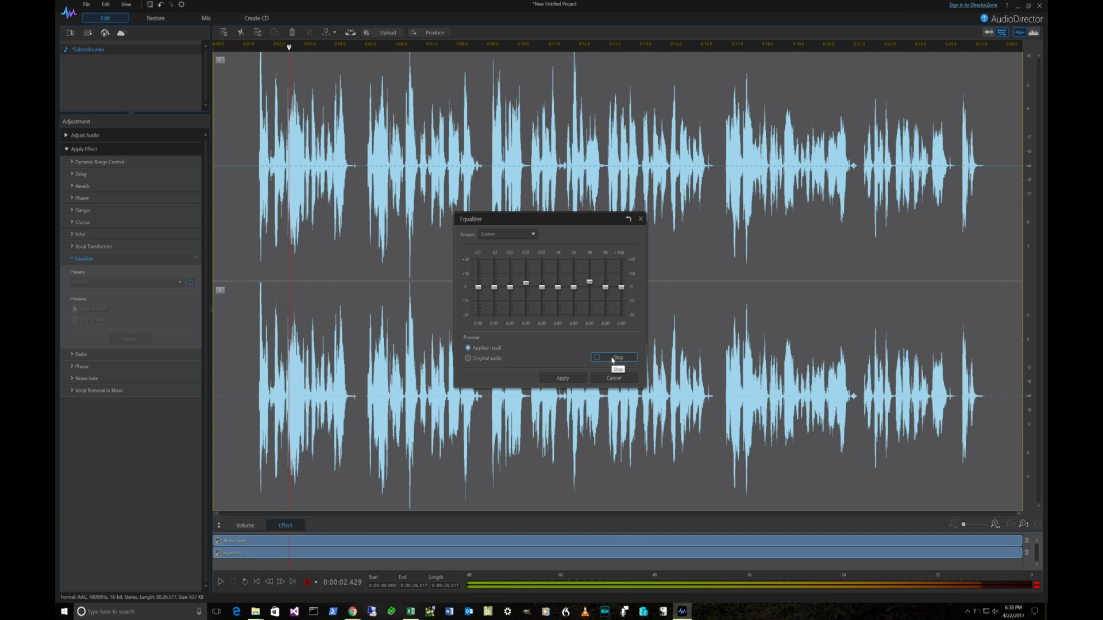
Step: Stop the preview and raise the Equalizer's 250 Hz band to 5
click(612, 359)
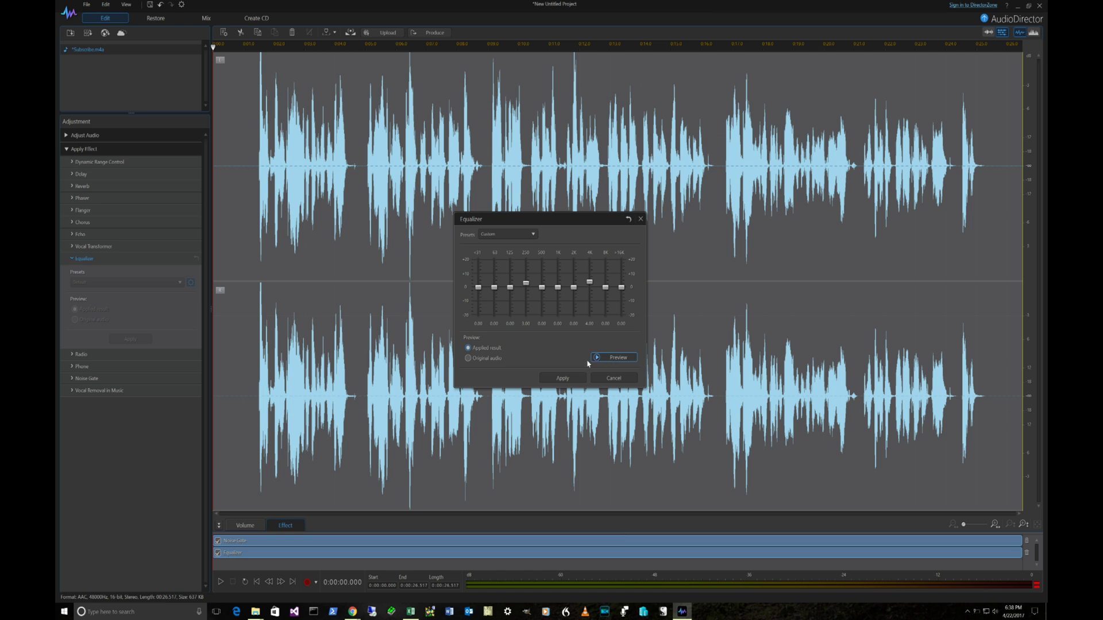
click(526, 323)
text(6)
key(Return)
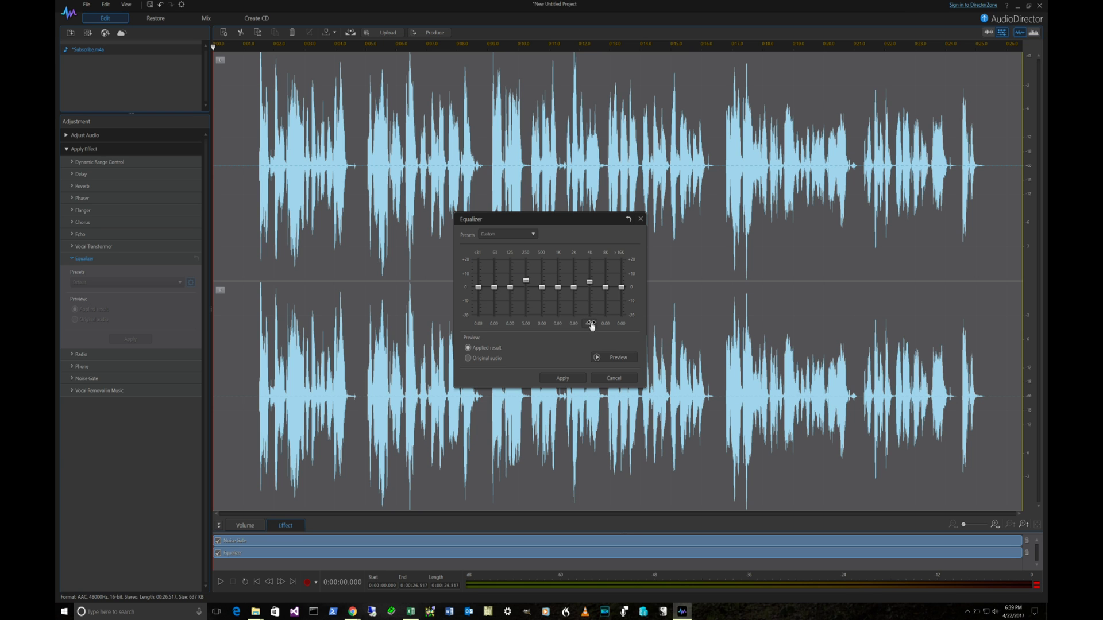
Step: Set the Equalizer's 4K band to 6 and reset the accidentally moved 250 Hz band to 5
click(591, 323)
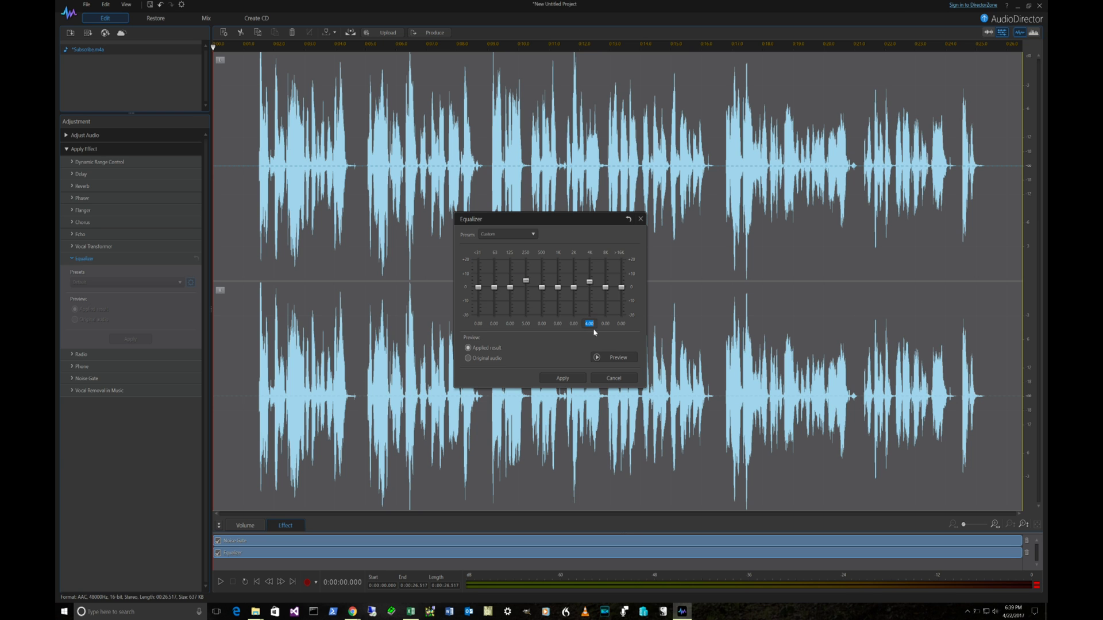
click(526, 316)
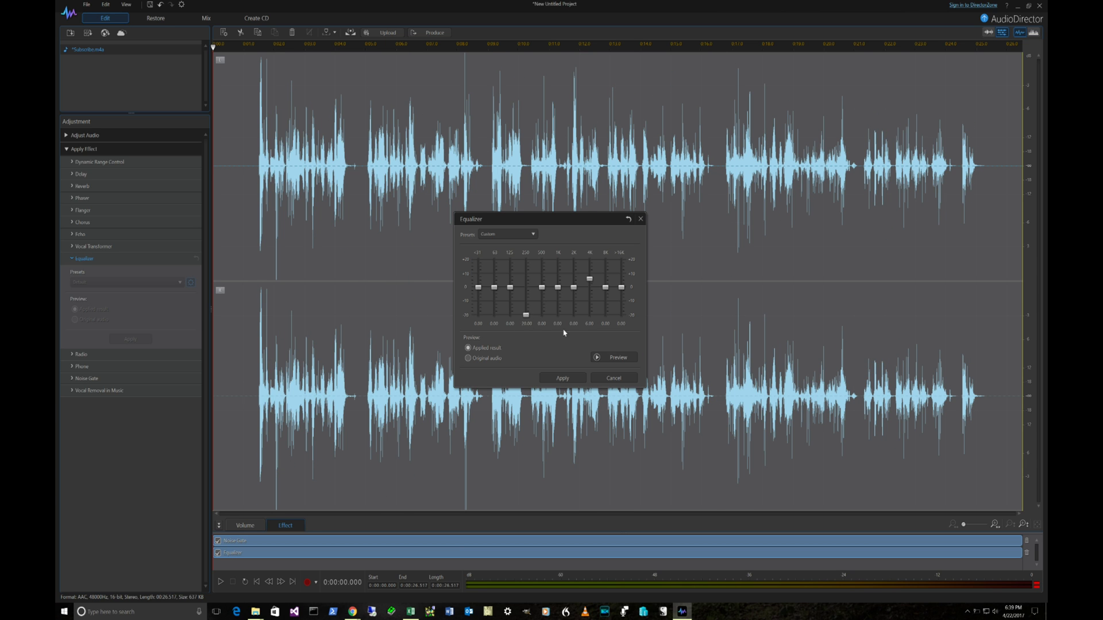
click(525, 325)
text(5)
key(Return)
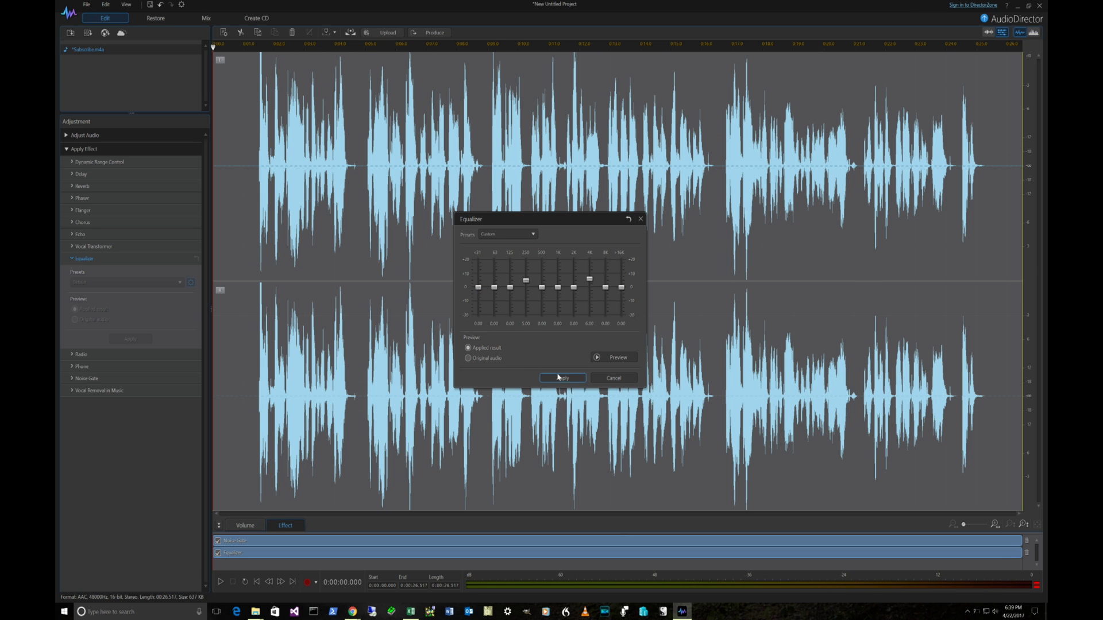
Step: Preview the applied result against the original audio, and apply the Equalizer settings to the clip
click(611, 358)
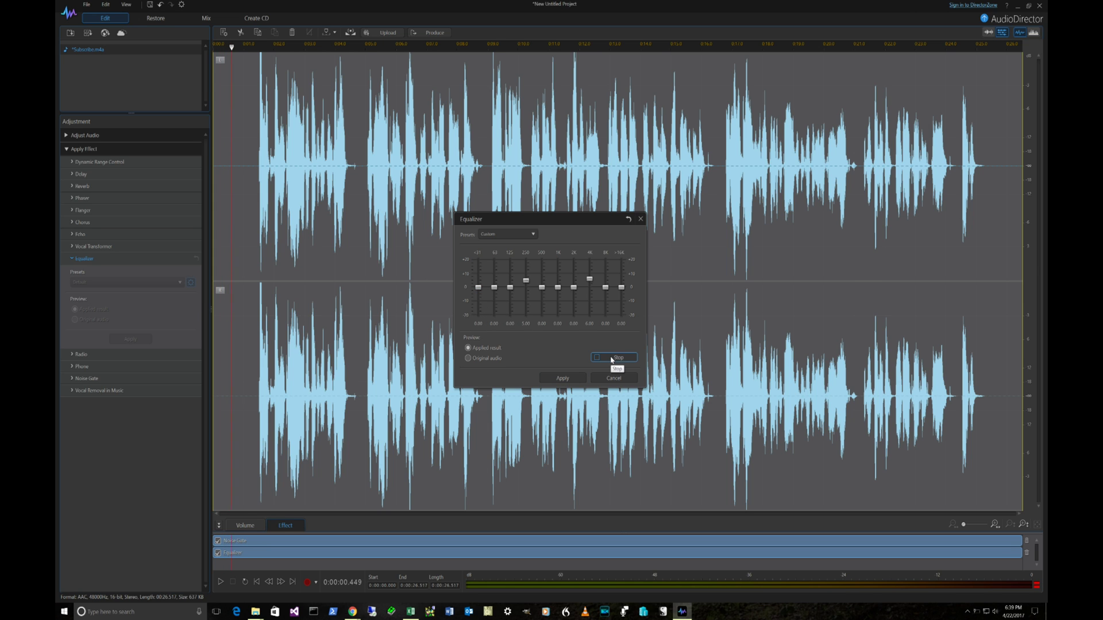
click(468, 358)
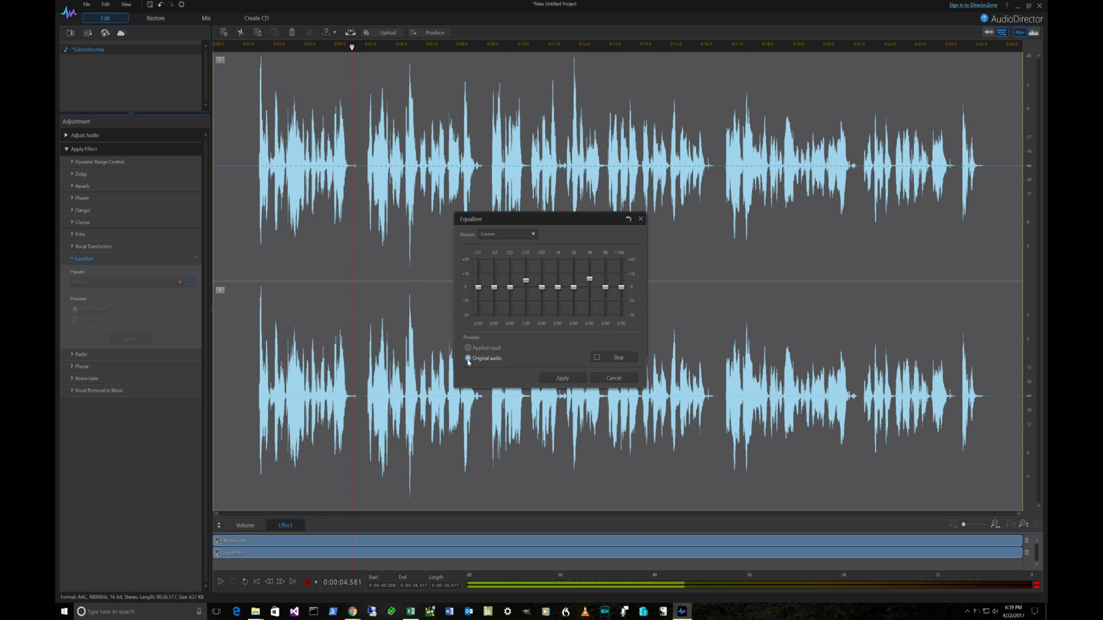
click(468, 348)
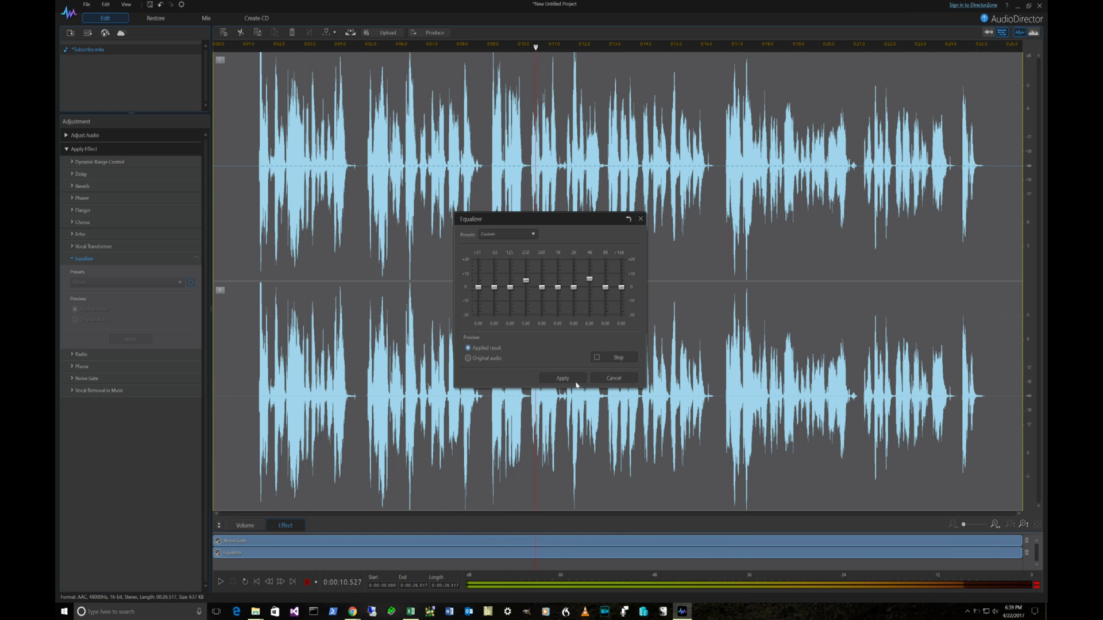
click(604, 359)
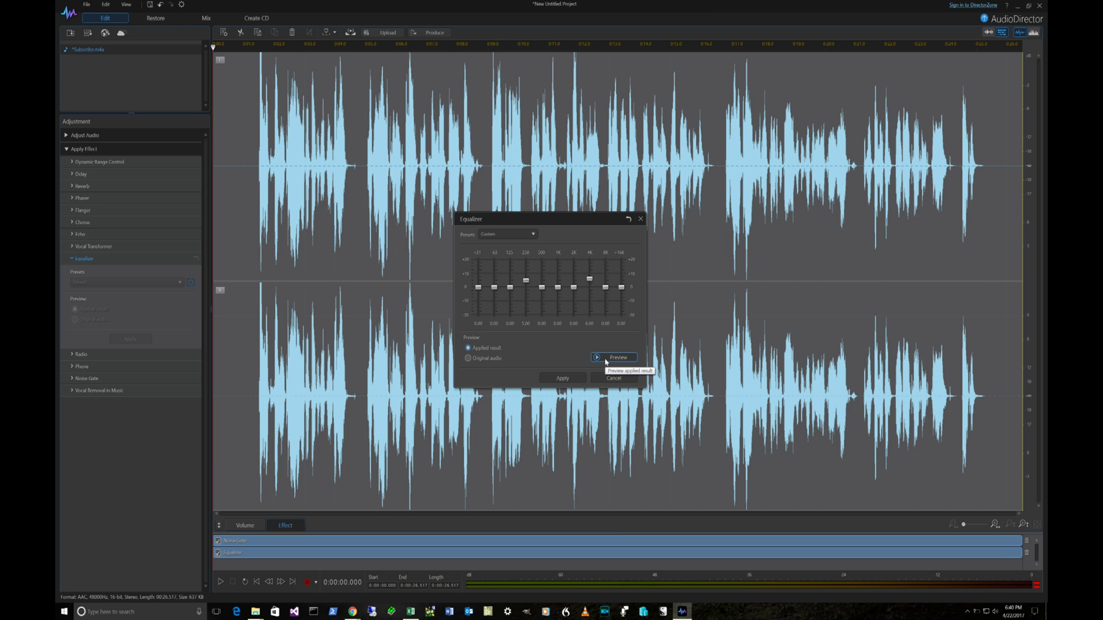
click(566, 381)
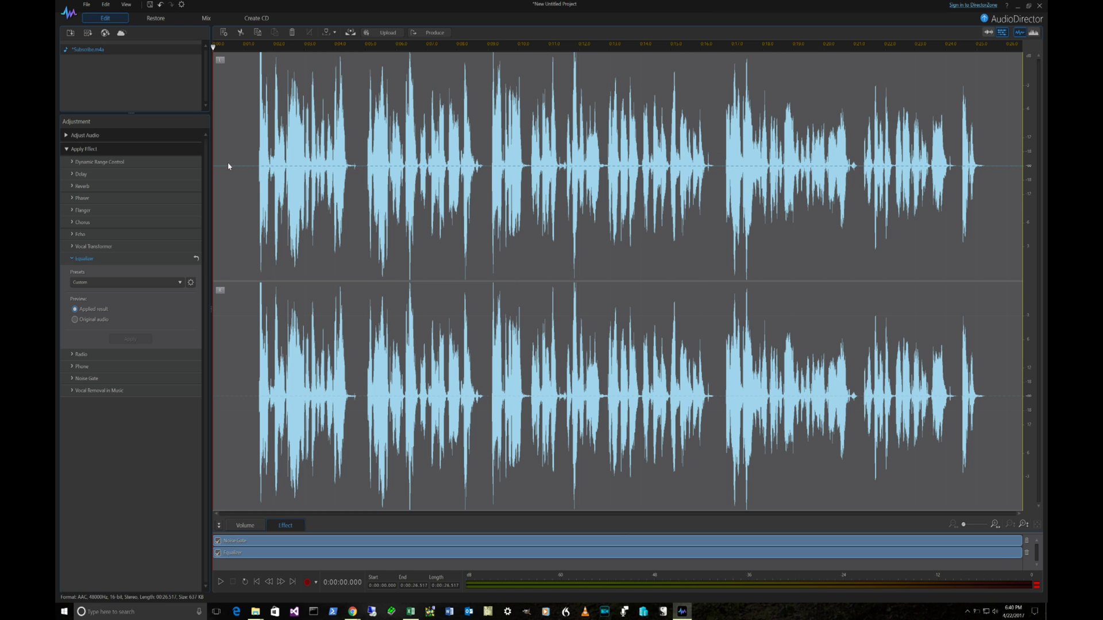
Step: Turn the clip's Noise Gate effect off and back on to compare the waveform with and without it
click(218, 541)
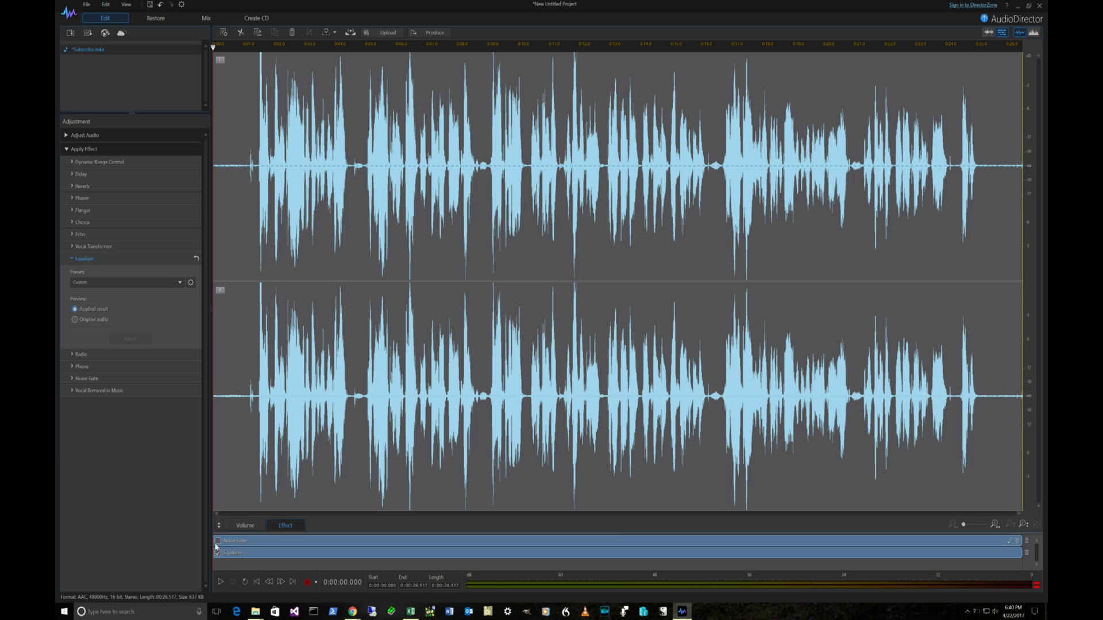
click(218, 541)
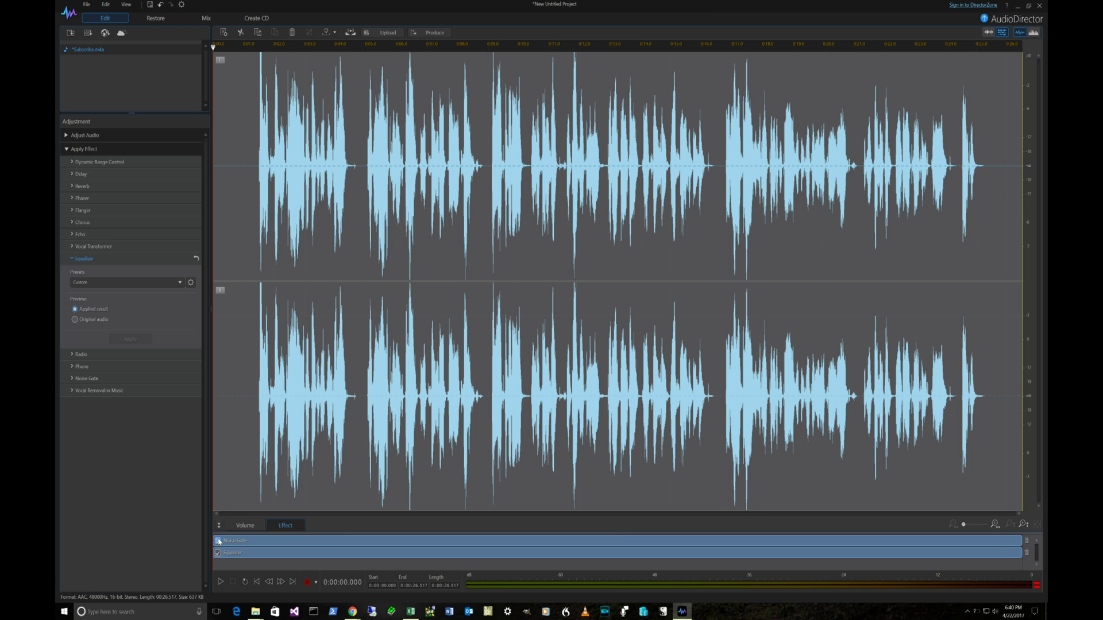